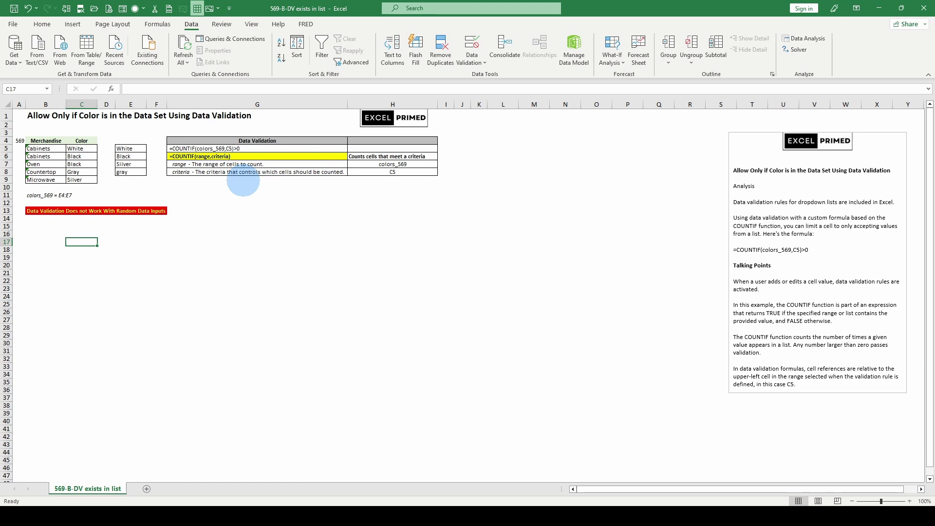
Step: Enter the heading "Set Colors" in cell E4, above the list of colors
{"action": "left_click", "coordinate": [132, 141]}
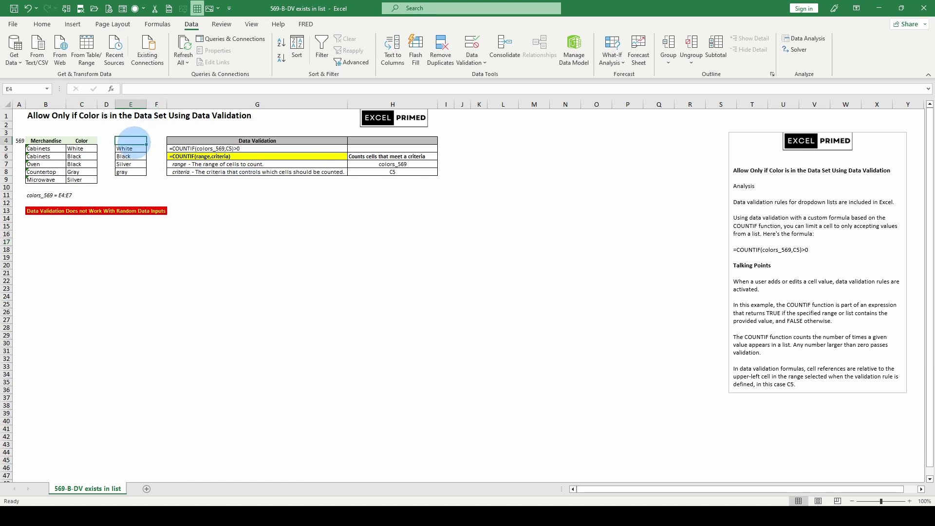
{"action": "type", "text": "Silver"}
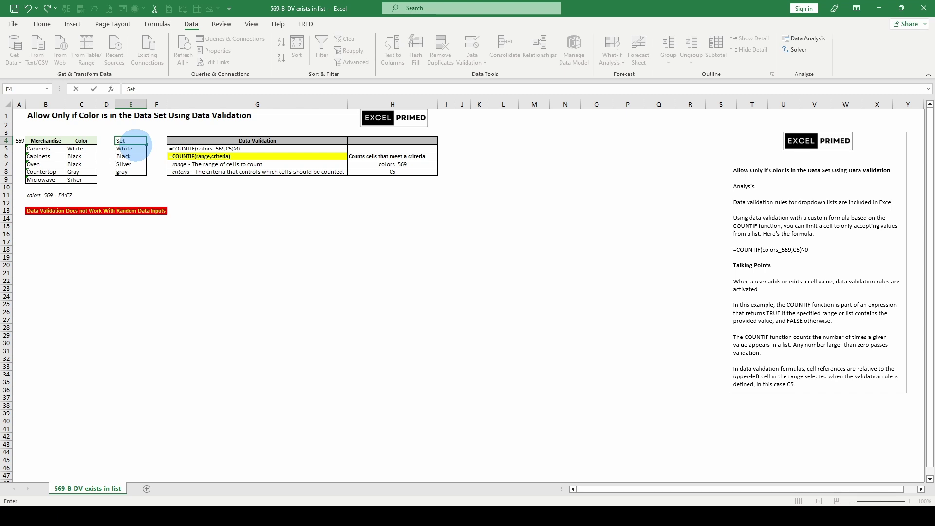
{"action": "key", "text": "Return"}
{"action": "key", "text": "Up"}
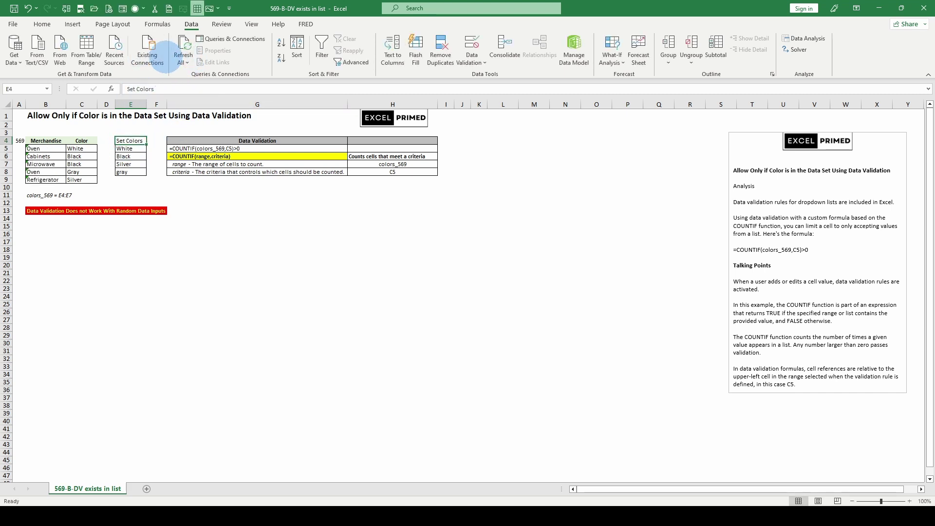
Step: Set the font size of the whole worksheet to 10
{"action": "scroll", "coordinate": [146, 57], "scroll_direction": "up", "scroll_amount": 4}
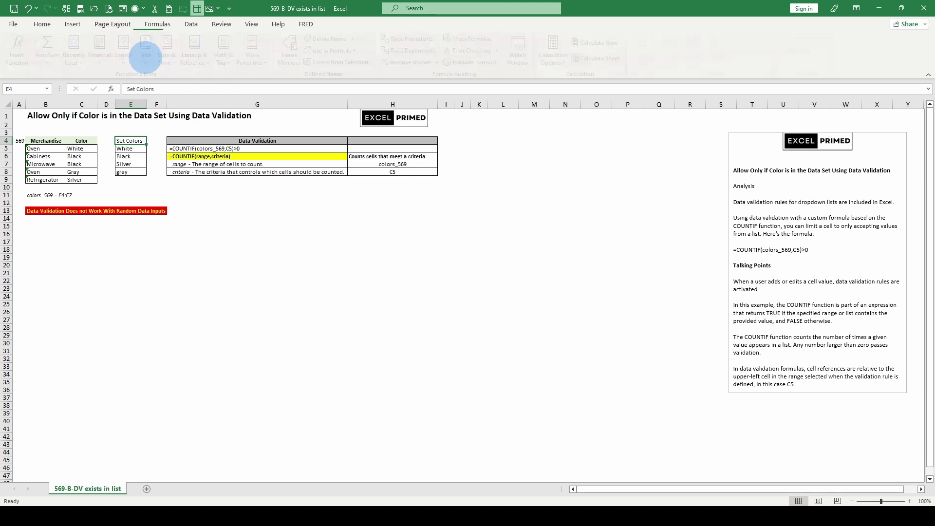
{"action": "left_click", "coordinate": [132, 148]}
{"action": "left_click", "coordinate": [132, 140]}
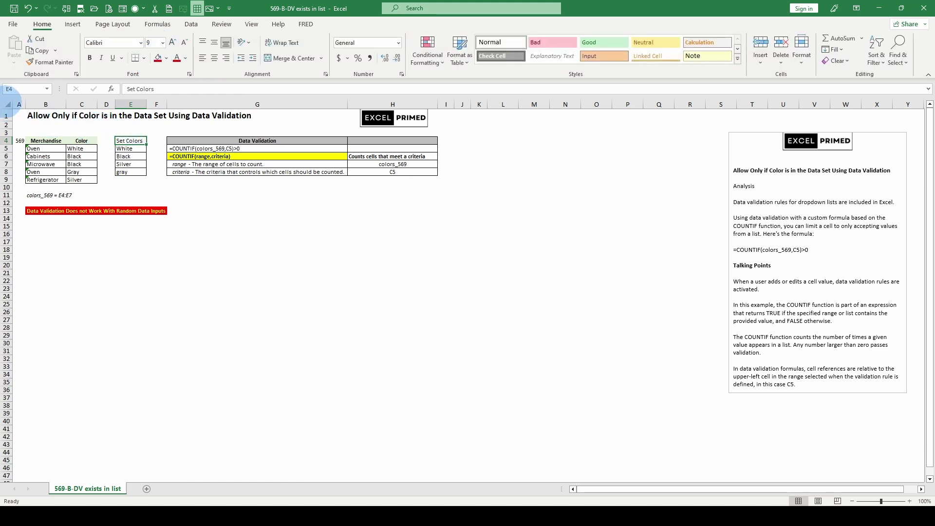
{"action": "left_click", "coordinate": [8, 103]}
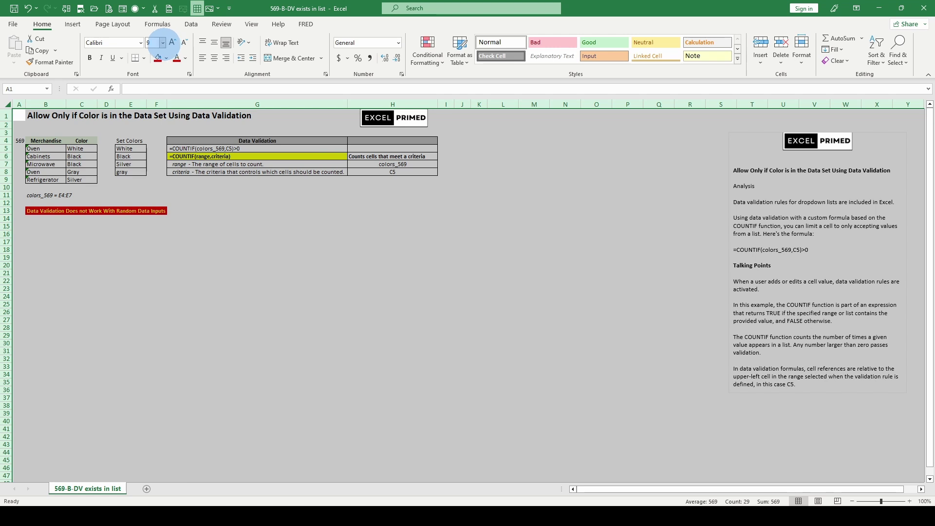
{"action": "left_click", "coordinate": [162, 42]}
{"action": "left_click", "coordinate": [153, 69]}
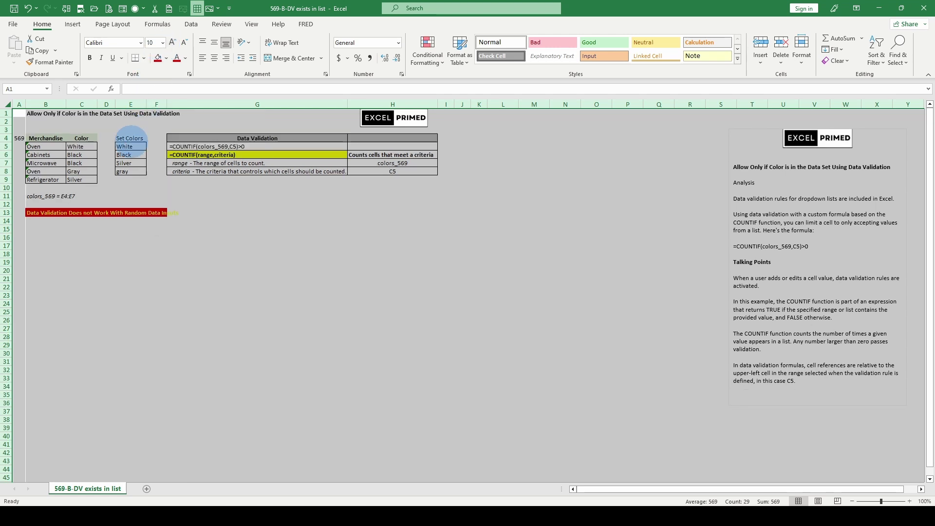
Step: Make the Set Colors heading in E4 bold and give it a yellow fill
{"action": "left_click", "coordinate": [131, 139]}
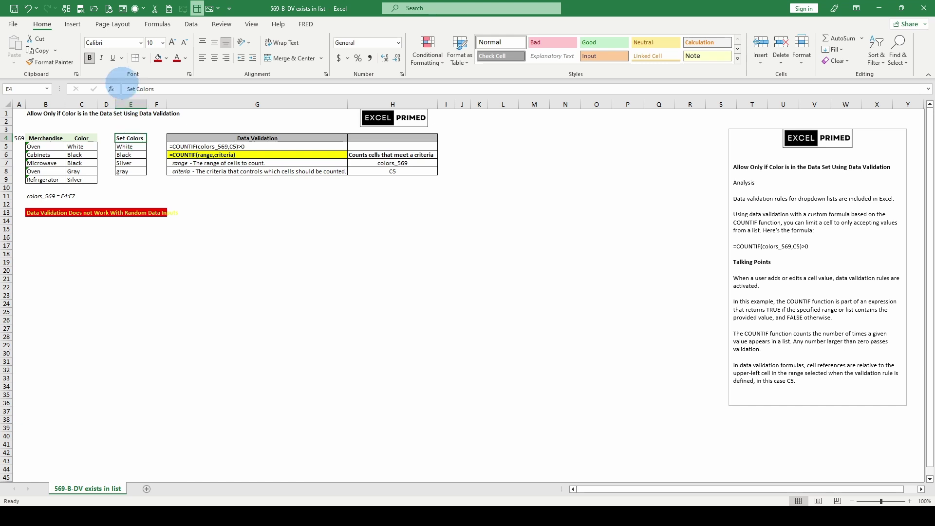
{"action": "left_click", "coordinate": [167, 58]}
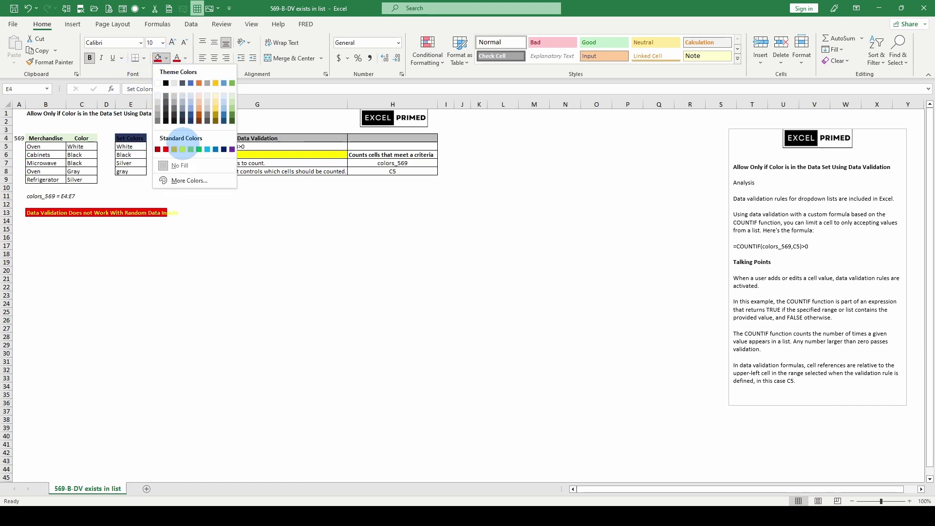
{"action": "left_click", "coordinate": [184, 152]}
{"action": "left_click", "coordinate": [198, 230]}
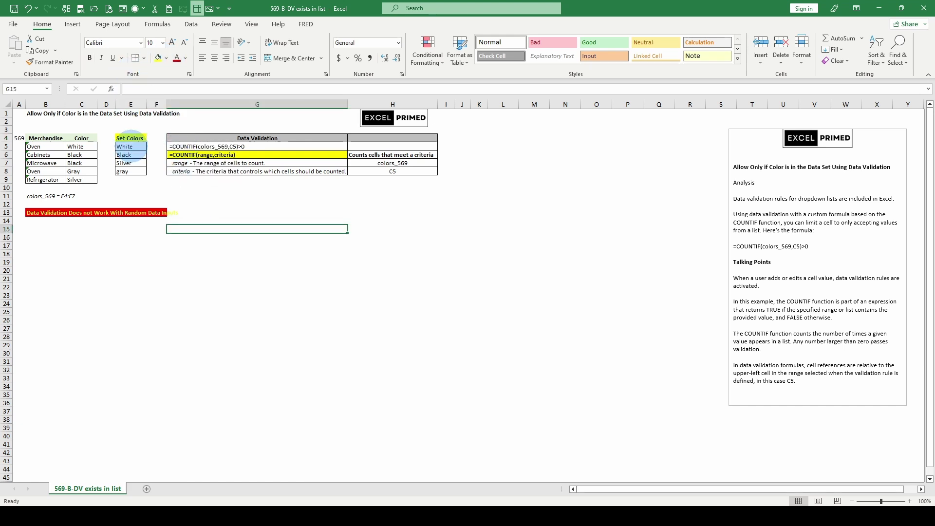
{"action": "left_click", "coordinate": [132, 172]}
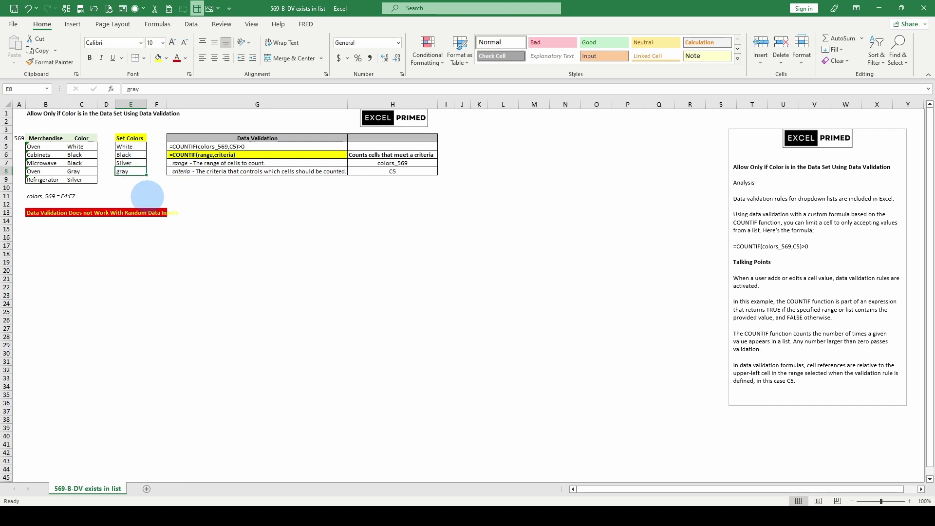
{"action": "left_click", "coordinate": [238, 205]}
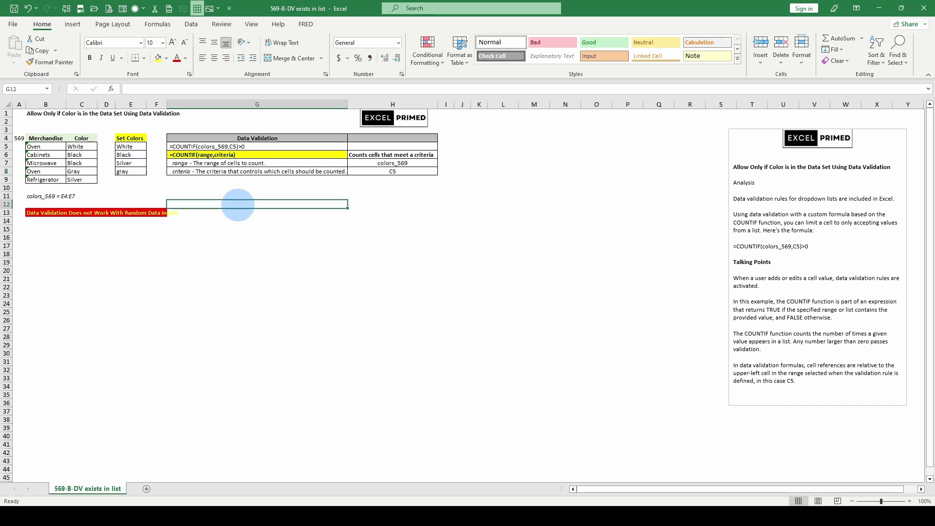
{"action": "left_click", "coordinate": [82, 146]}
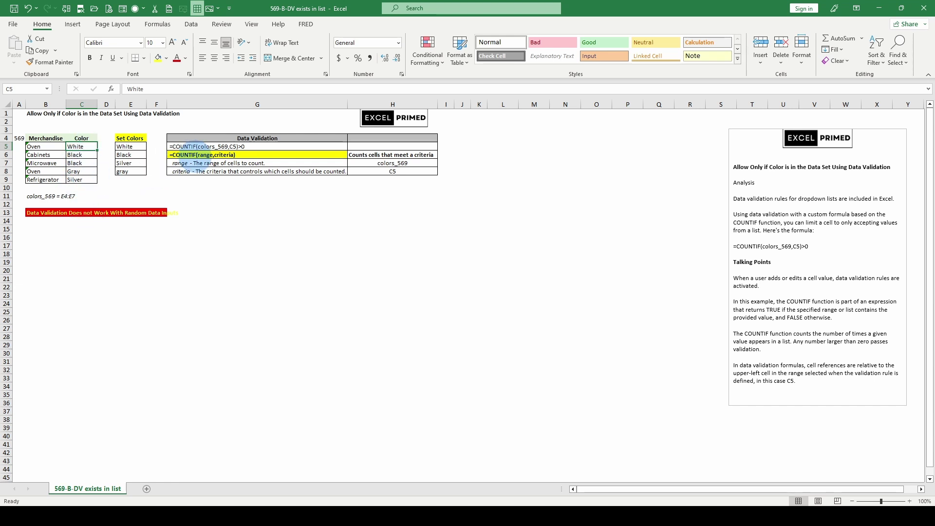
Step: Copy the formula text =COUNTIF(colors_569,C5)>0 from G5 and paste it into D5 as a working formula
{"action": "left_click", "coordinate": [189, 146]}
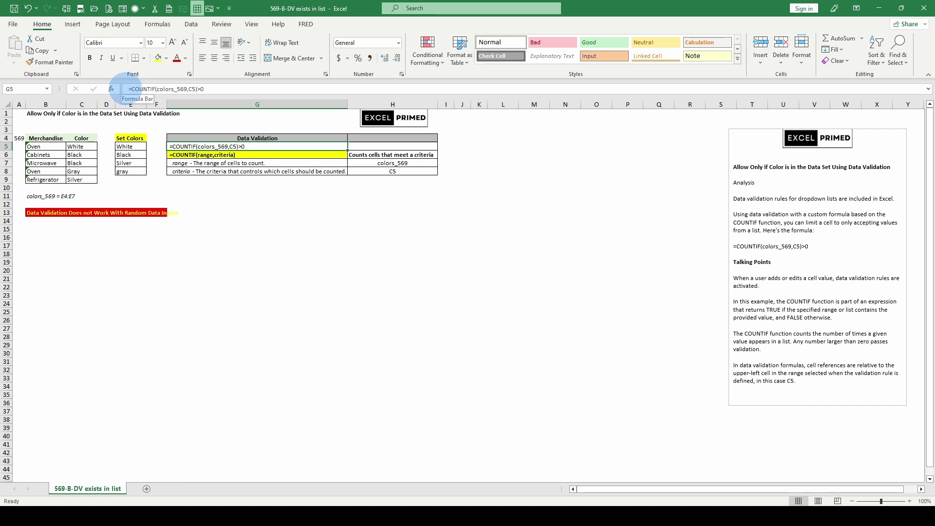
{"action": "left_click_drag", "start_coordinate": [128, 89], "coordinate": [208, 88]}
{"action": "right_click", "coordinate": [210, 89]}
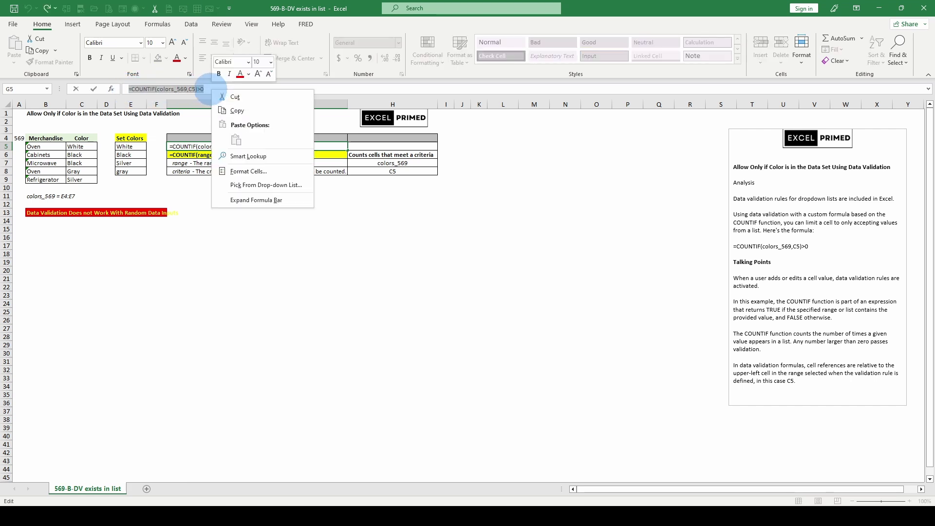
{"action": "left_click", "coordinate": [234, 110]}
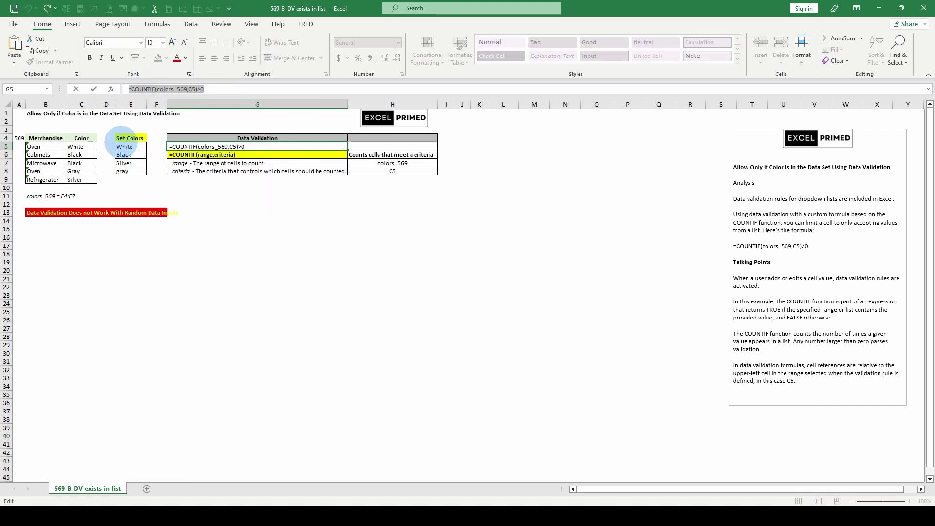
{"action": "key", "text": "Escape"}
{"action": "left_click", "coordinate": [107, 146]}
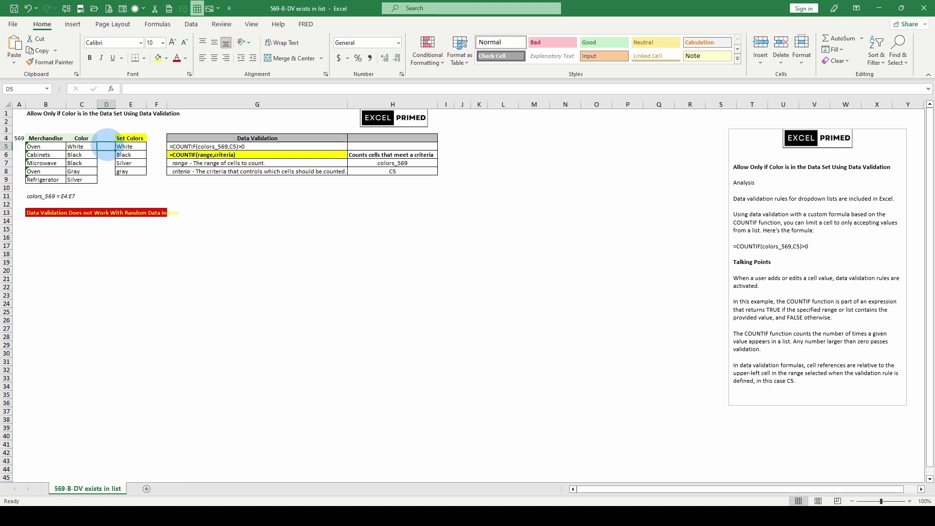
{"action": "key", "text": "ctrl+v"}
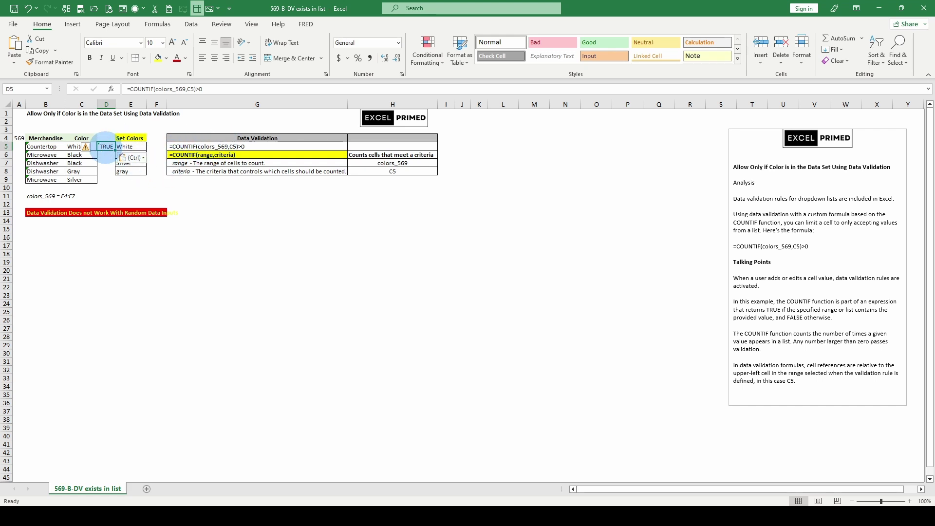
Step: Try to replace the color in C5 with "Red" to test the validation rule
{"action": "left_click", "coordinate": [76, 147]}
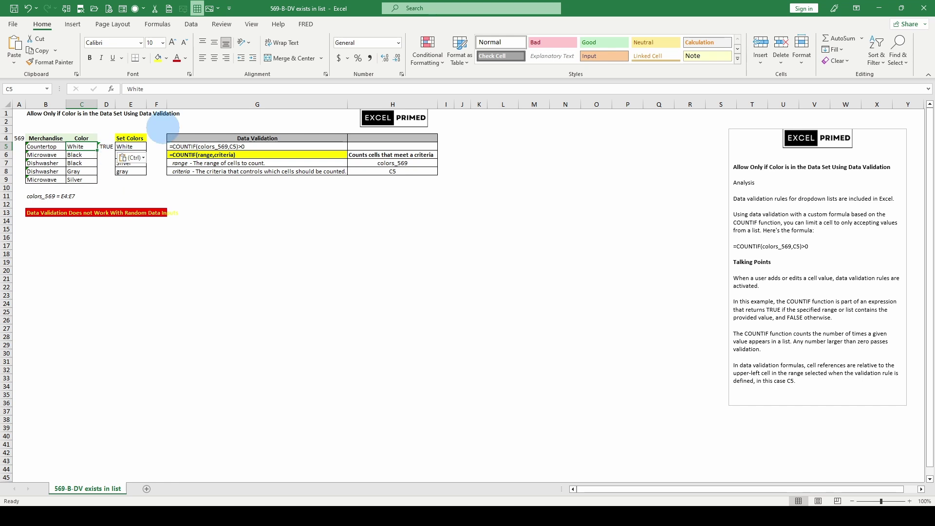
{"action": "type", "text": "Red"}
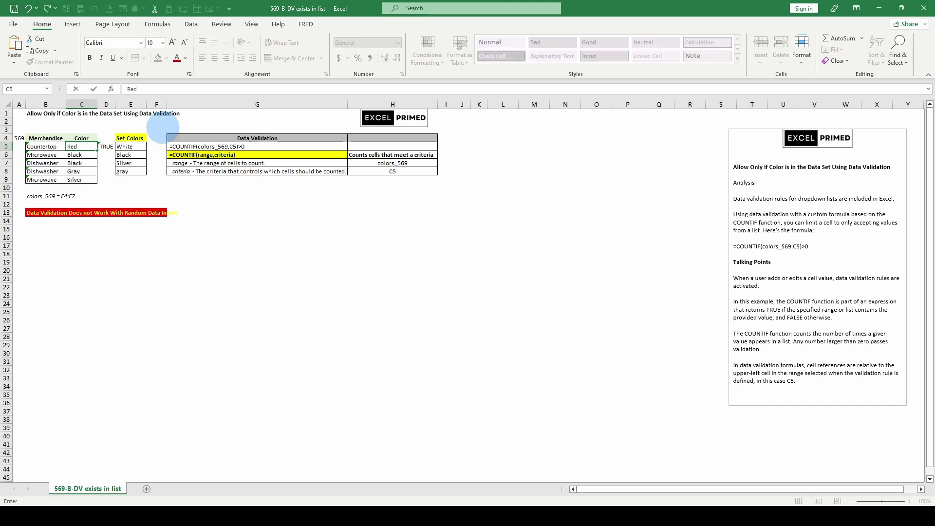
{"action": "key", "text": "Return"}
{"action": "left_click", "coordinate": [472, 287]}
Step: Test the COUNTIF formula in D5 with "Red" as its criteria, and clear the cell
{"action": "left_click", "coordinate": [100, 147]}
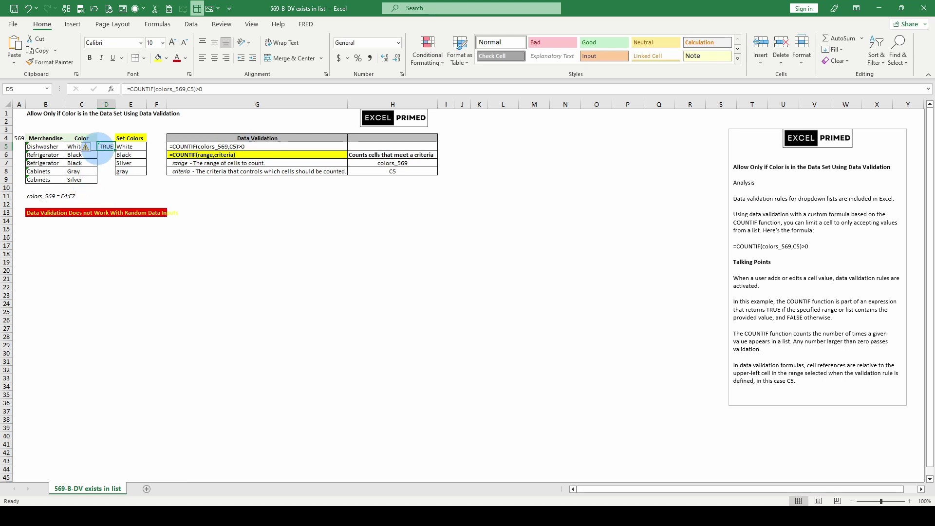
{"action": "left_click", "coordinate": [188, 88]}
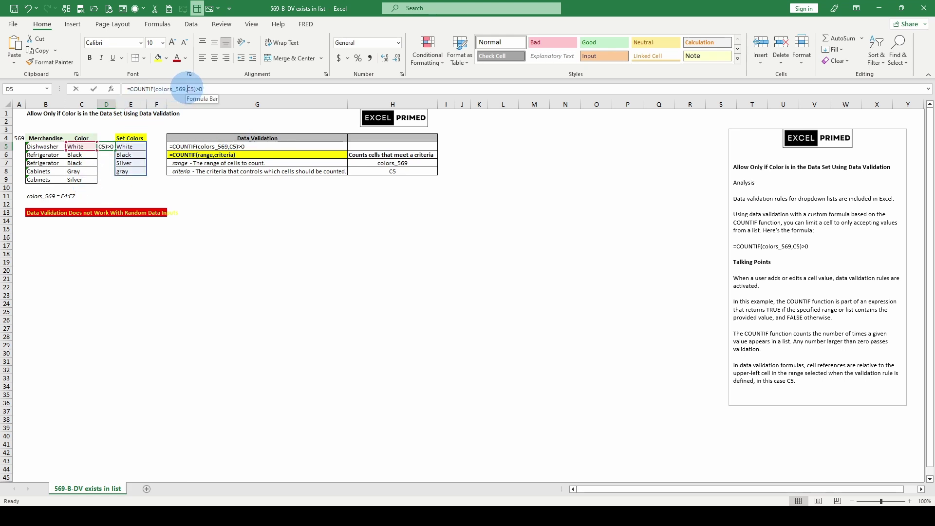
{"action": "left_click_drag", "start_coordinate": [187, 88], "coordinate": [194, 89]}
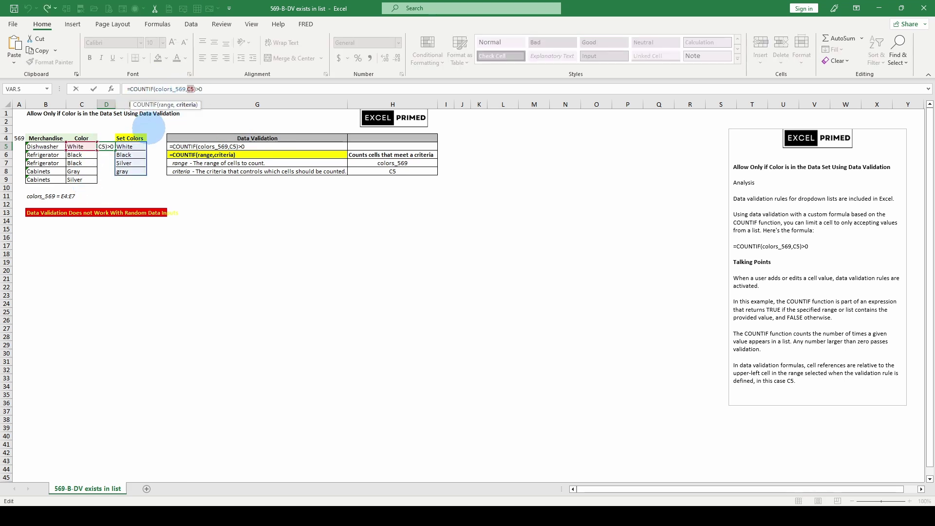
{"action": "type", "text": "\""}
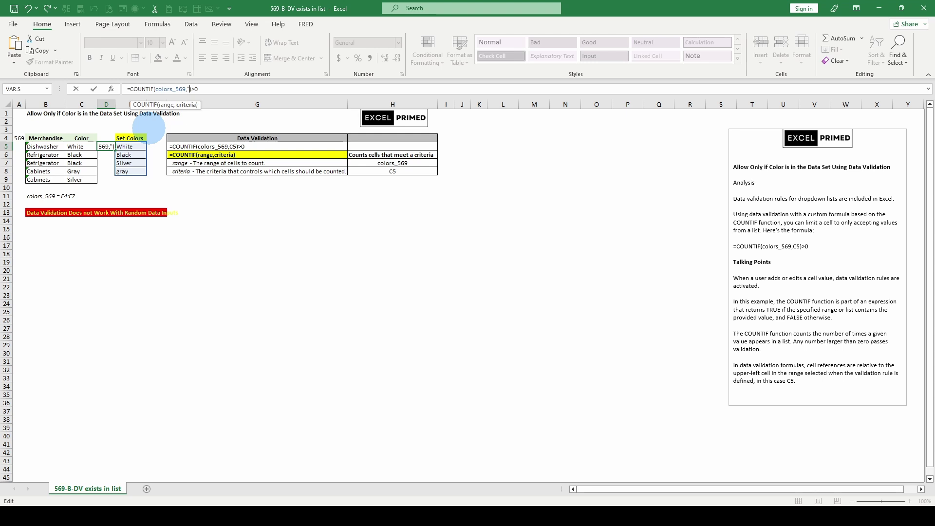
{"action": "type", "text": "Red\""}
{"action": "key", "text": "Return"}
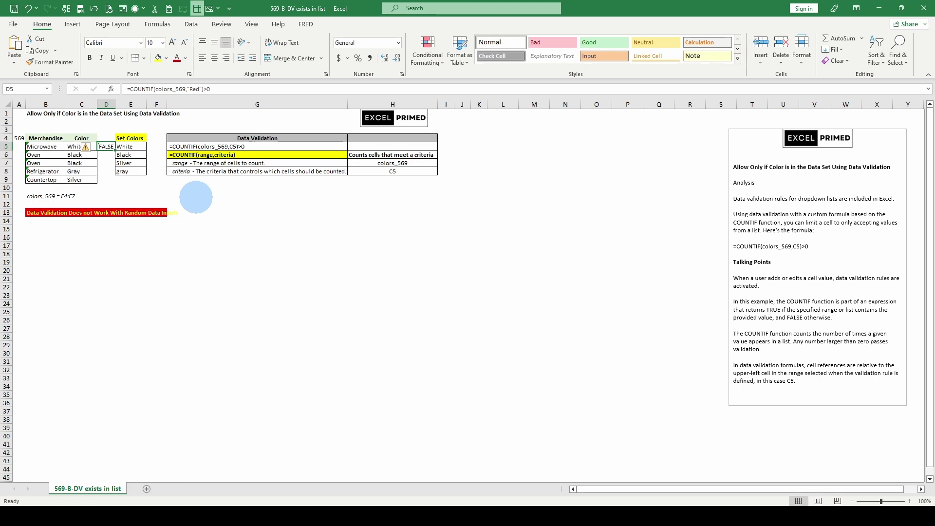
{"action": "key", "text": "Delete"}
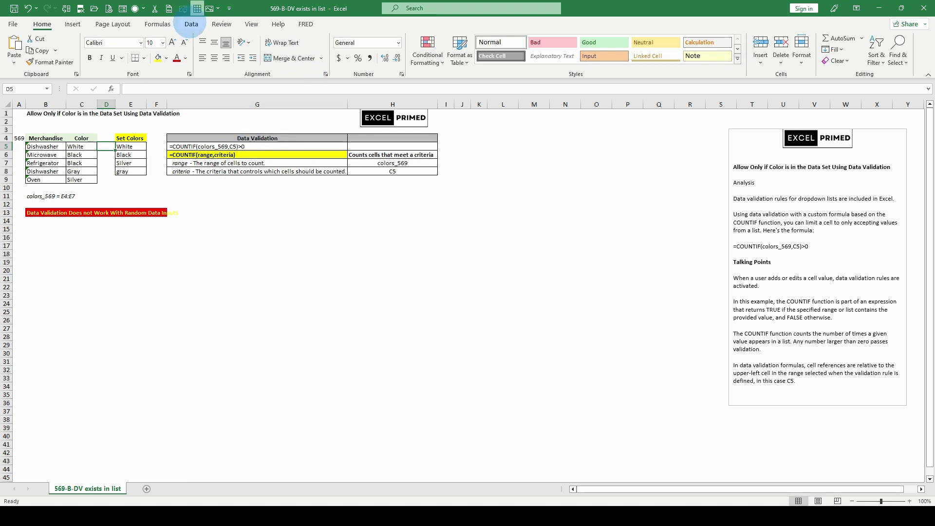
{"action": "left_click", "coordinate": [190, 24]}
{"action": "left_click", "coordinate": [472, 59]}
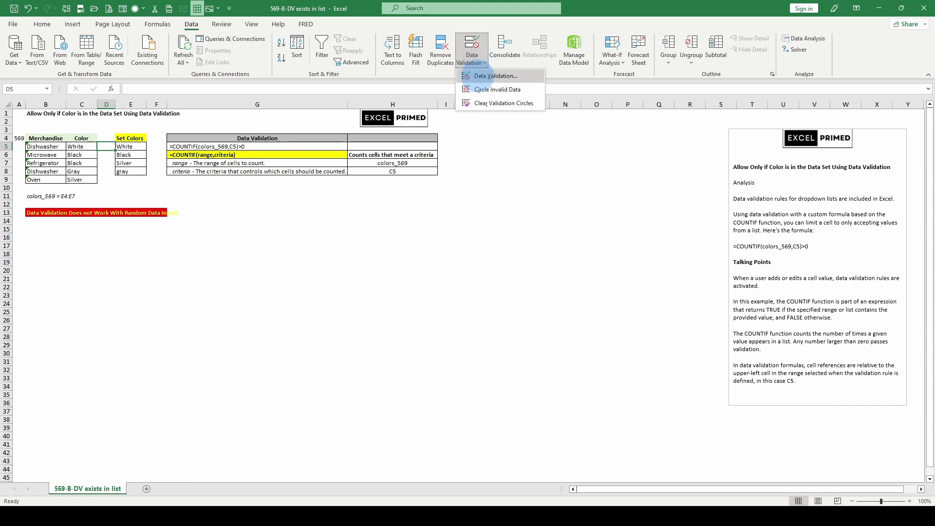
{"action": "left_click", "coordinate": [471, 75]}
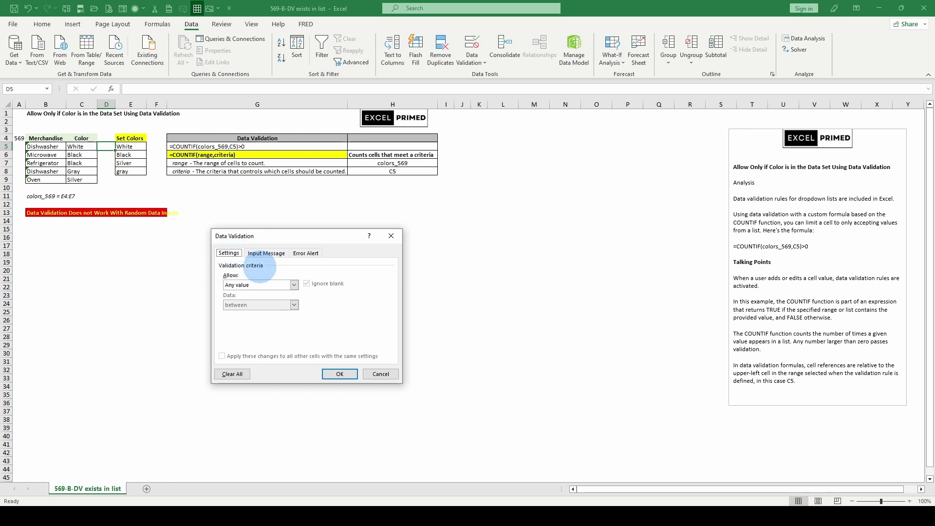
{"action": "left_click", "coordinate": [294, 285]}
{"action": "left_click", "coordinate": [247, 338]}
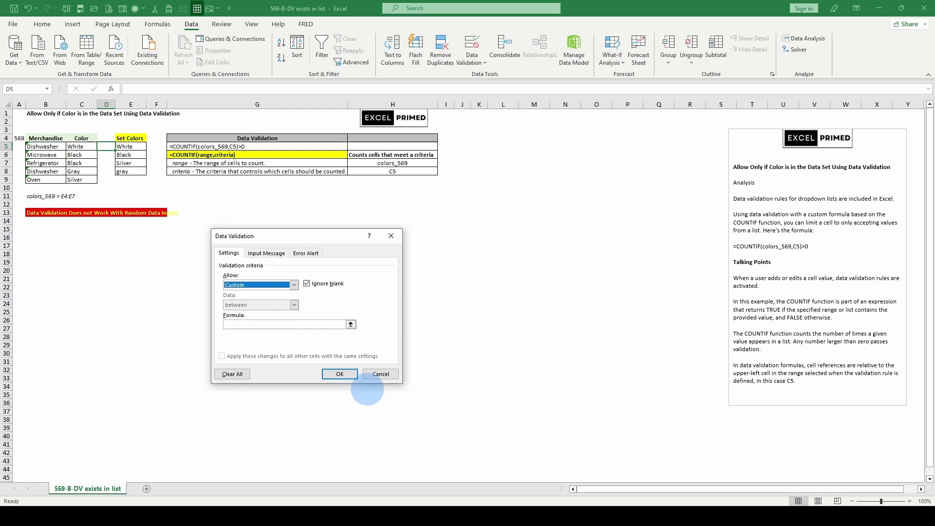
{"action": "left_click", "coordinate": [381, 375]}
{"action": "left_click_drag", "start_coordinate": [102, 143], "coordinate": [106, 172]}
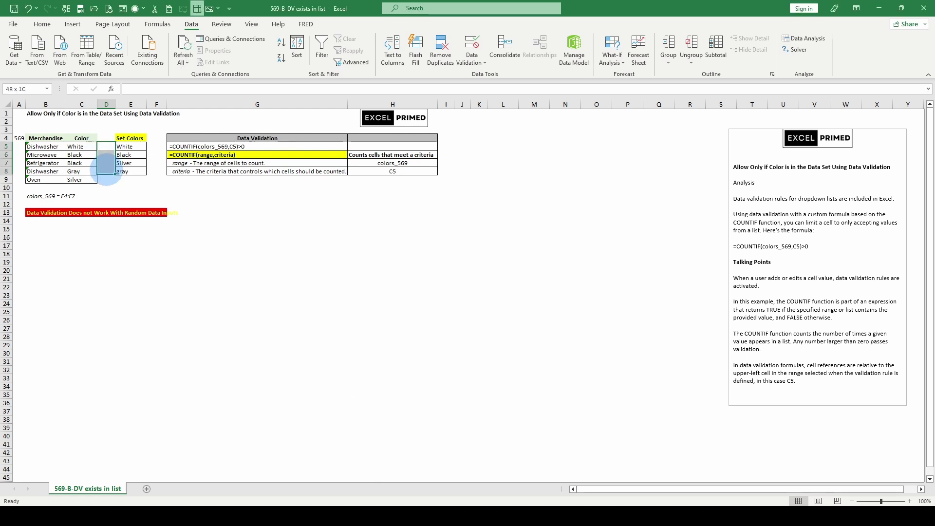
Step: Copy the formula text =COUNTIF(colors_569,C5)>0 from G5, leaving the cell's content as it is
{"action": "left_click", "coordinate": [186, 146]}
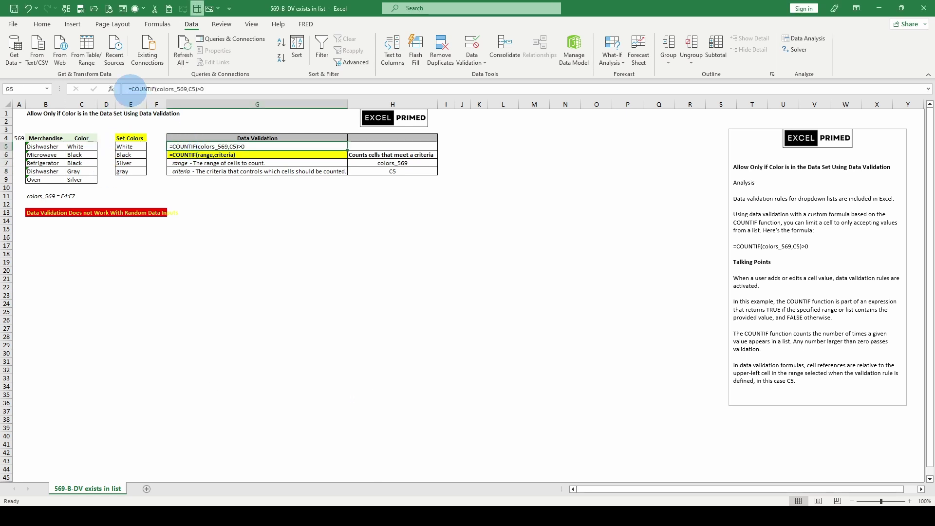
{"action": "left_click_drag", "start_coordinate": [128, 89], "coordinate": [209, 93]}
{"action": "right_click", "coordinate": [206, 91]}
{"action": "left_click", "coordinate": [228, 113]}
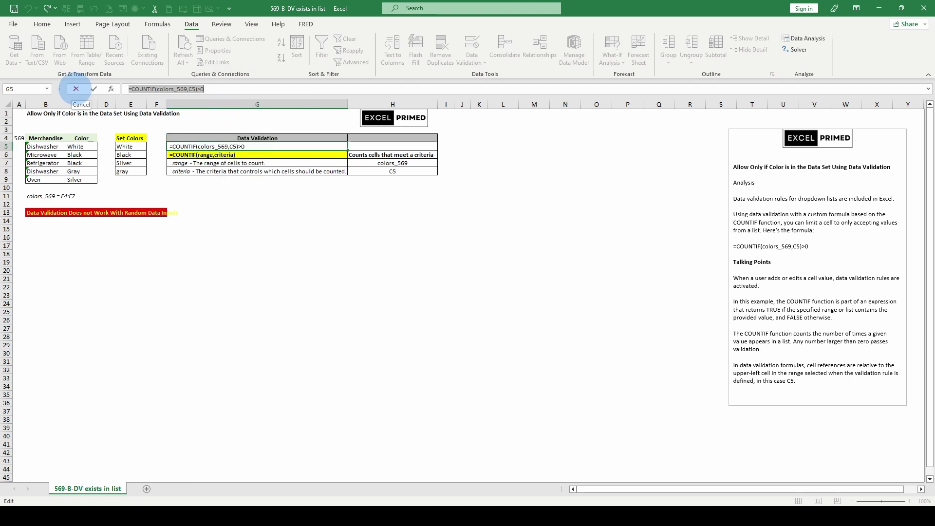
{"action": "left_click", "coordinate": [75, 89]}
Step: Apply a custom data validation rule to D5:D9 using the copied formula =COUNTIF(colors_569,C5)>0
{"action": "left_click_drag", "start_coordinate": [106, 146], "coordinate": [112, 181]}
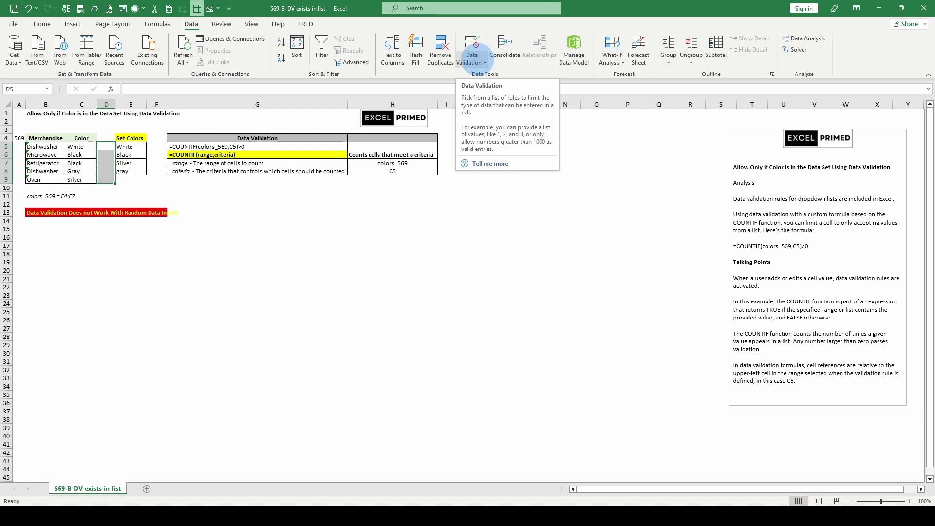
{"action": "left_click", "coordinate": [475, 59]}
{"action": "left_click", "coordinate": [476, 80]}
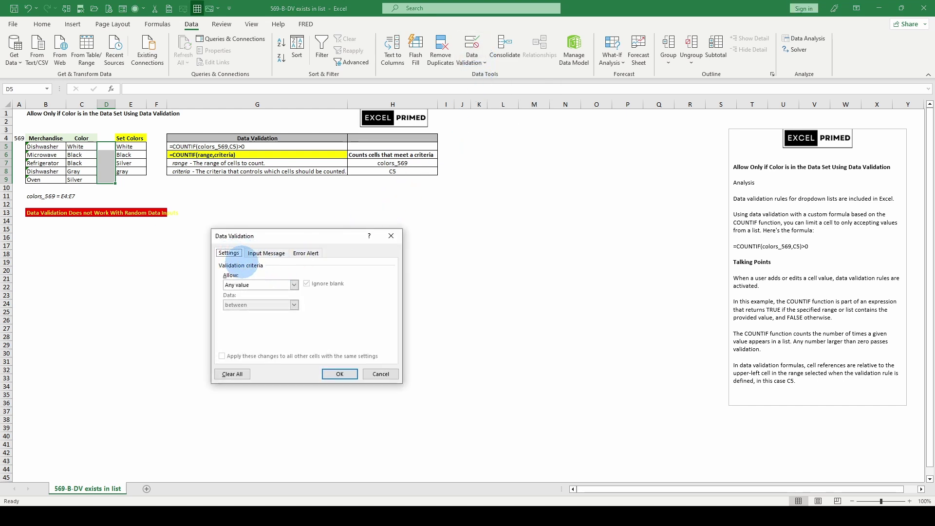
{"action": "left_click", "coordinate": [294, 284]}
{"action": "left_click", "coordinate": [245, 337]}
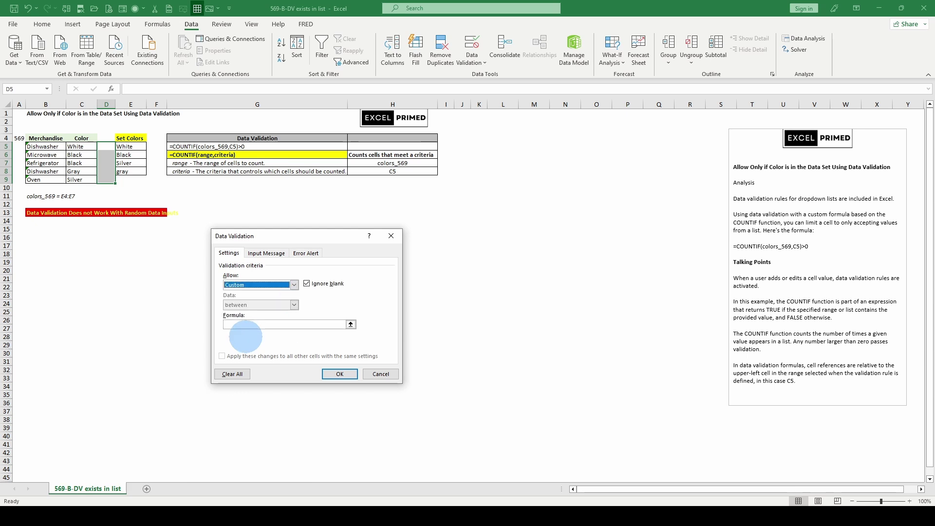
{"action": "right_click", "coordinate": [242, 325]}
{"action": "left_click", "coordinate": [253, 355]}
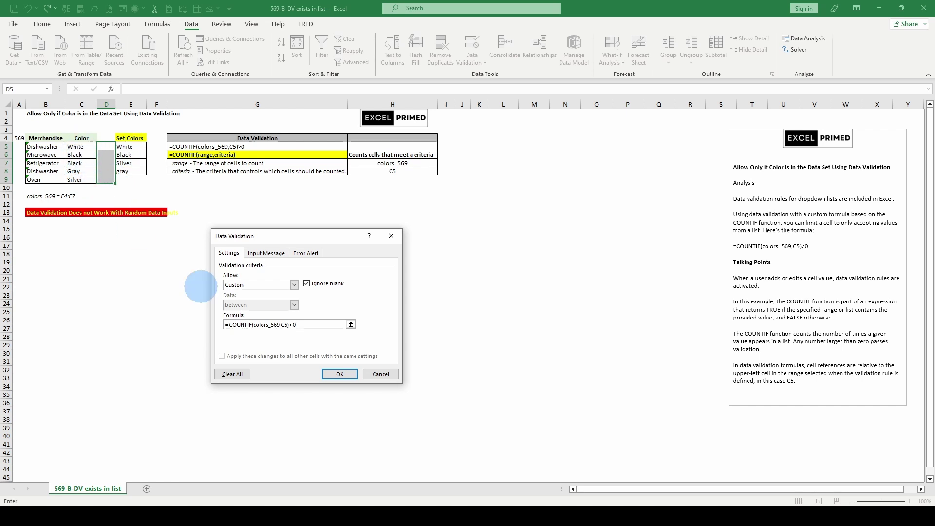
{"action": "left_click", "coordinate": [340, 374]}
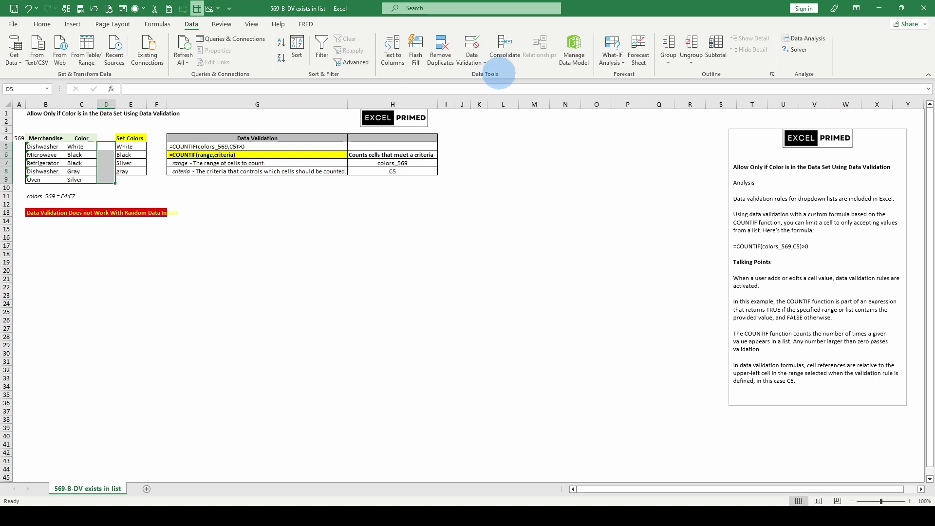
Step: Apply the D5:D9 validation rule to all other cells with the same settings
{"action": "left_click", "coordinate": [472, 62]}
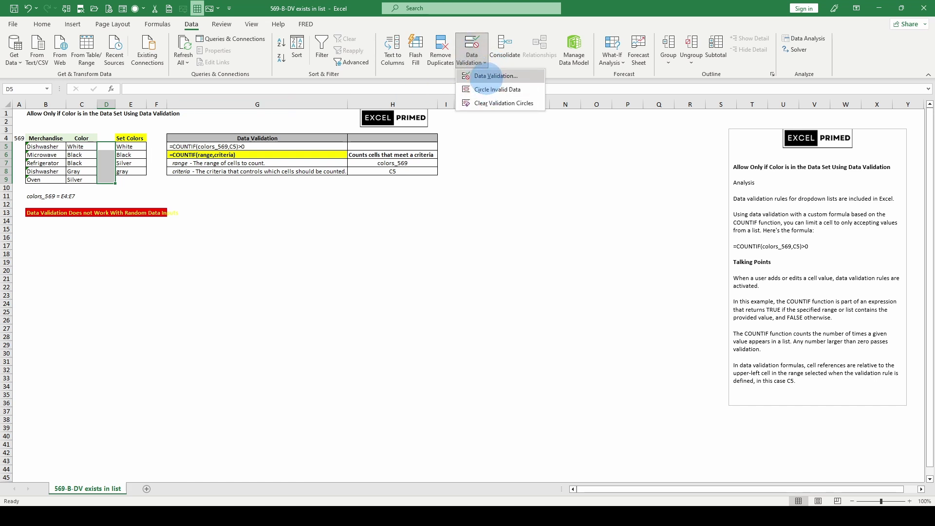
{"action": "left_click", "coordinate": [486, 76]}
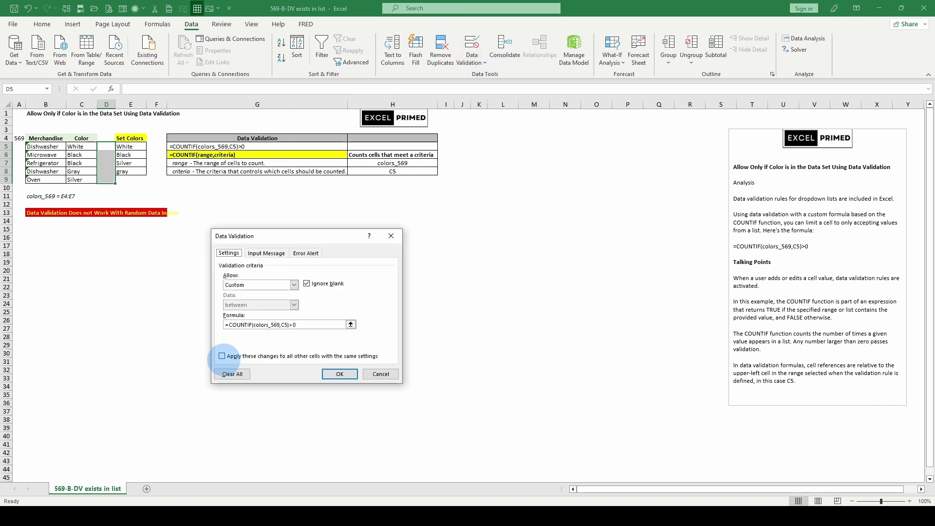
{"action": "left_click", "coordinate": [222, 355]}
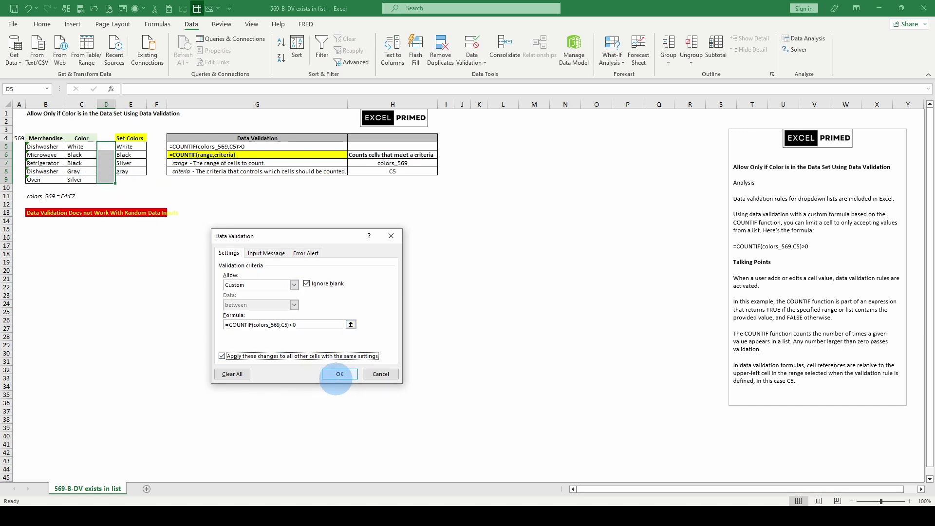
{"action": "left_click", "coordinate": [340, 374]}
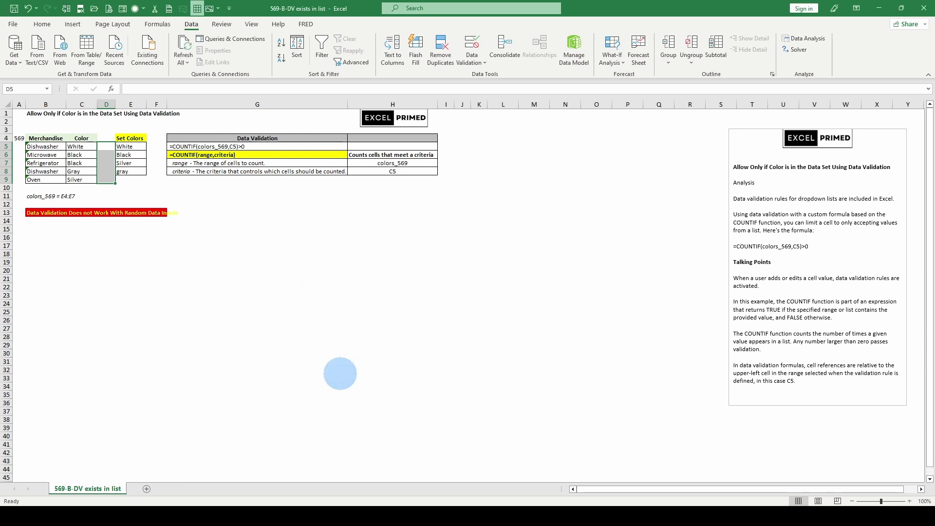
Step: Enter "rws" in D5 to test the validation rule with a value outside the color list
{"action": "left_click", "coordinate": [105, 171]}
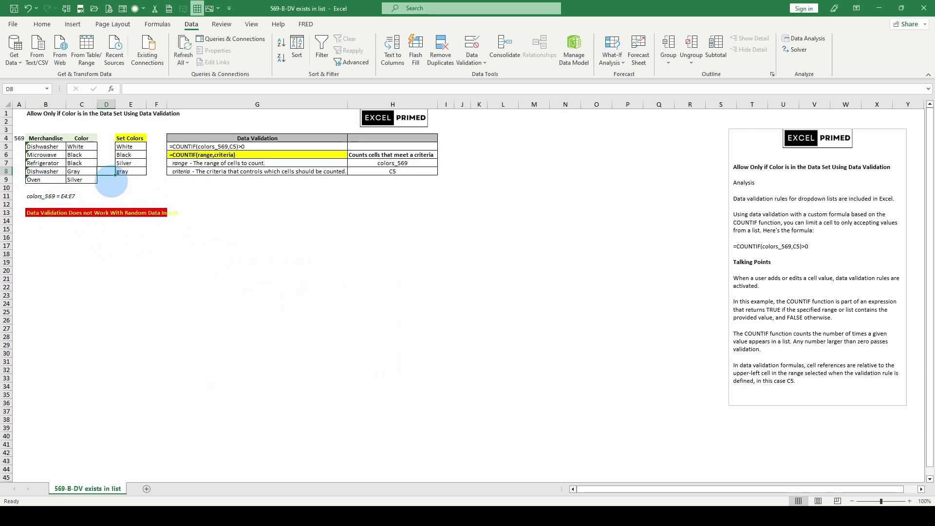
{"action": "left_click", "coordinate": [100, 146]}
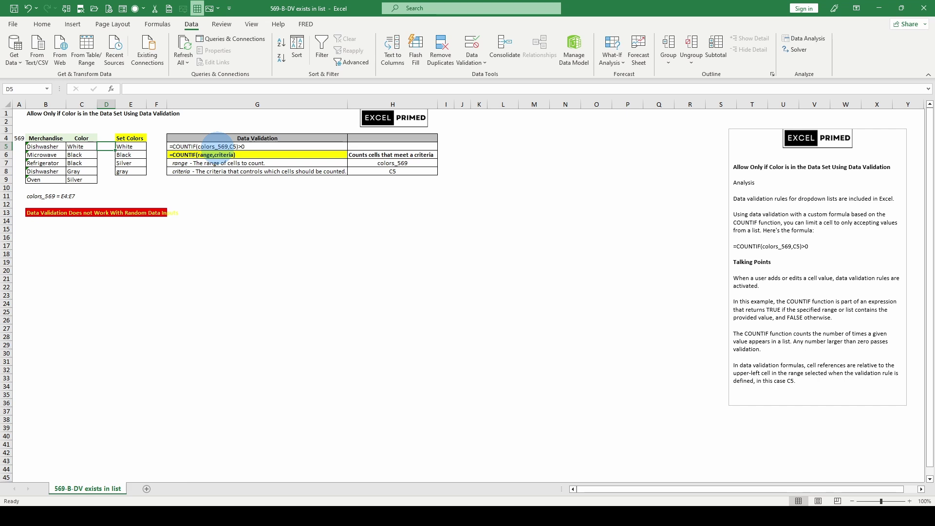
{"action": "type", "text": "rws"}
{"action": "key", "text": "Return"}
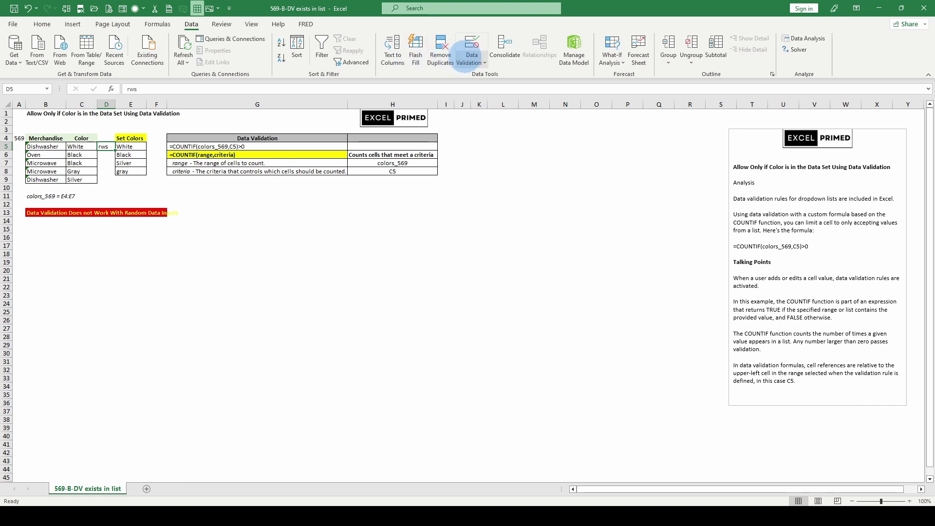
Step: Change the custom validation formula for D5 to =COUNTIF(colors_569,D5)>0
{"action": "left_click_drag", "start_coordinate": [105, 146], "coordinate": [110, 180]}
{"action": "left_click", "coordinate": [468, 56]}
{"action": "left_click", "coordinate": [487, 78]}
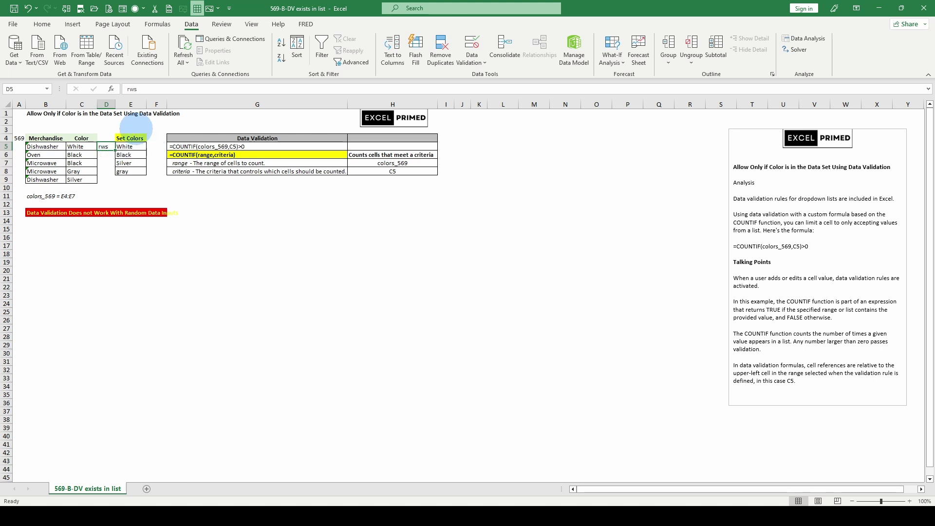
Step: Clear D5 and try to enter "red" to test the corrected validation rule
{"action": "key", "text": "Delete"}
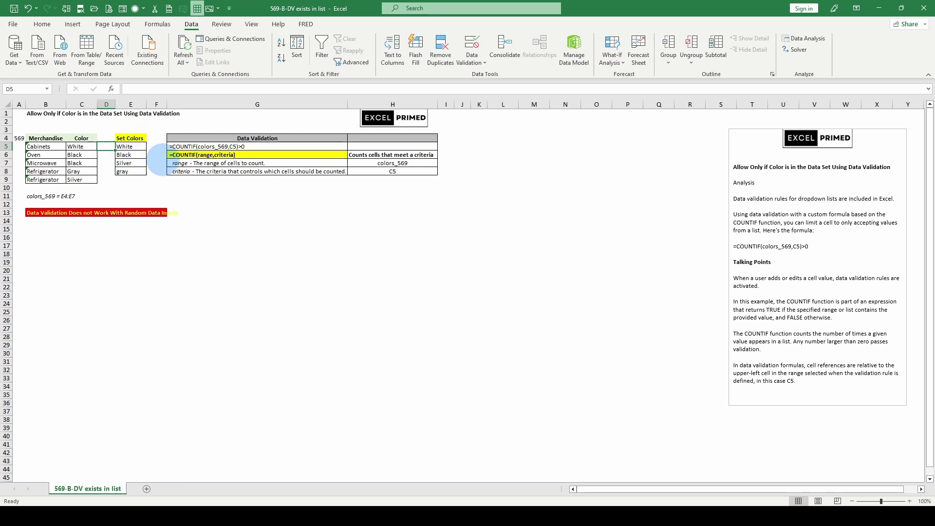
{"action": "type", "text": "red"}
{"action": "key", "text": "Return"}
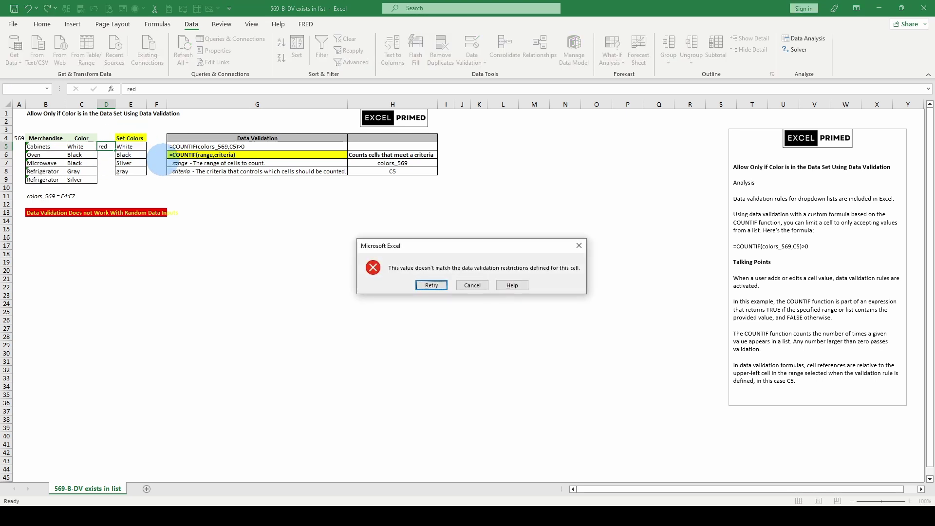
{"action": "left_click", "coordinate": [477, 288]}
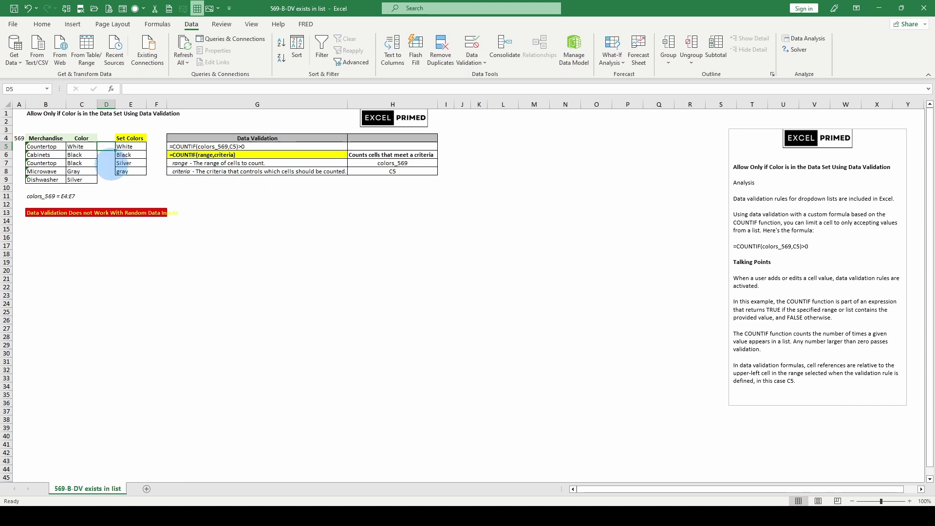
Step: Enter "gray" in D5 and replace it with "GRAY" to test listed colors in lowercase and uppercase
{"action": "type", "text": "gray"}
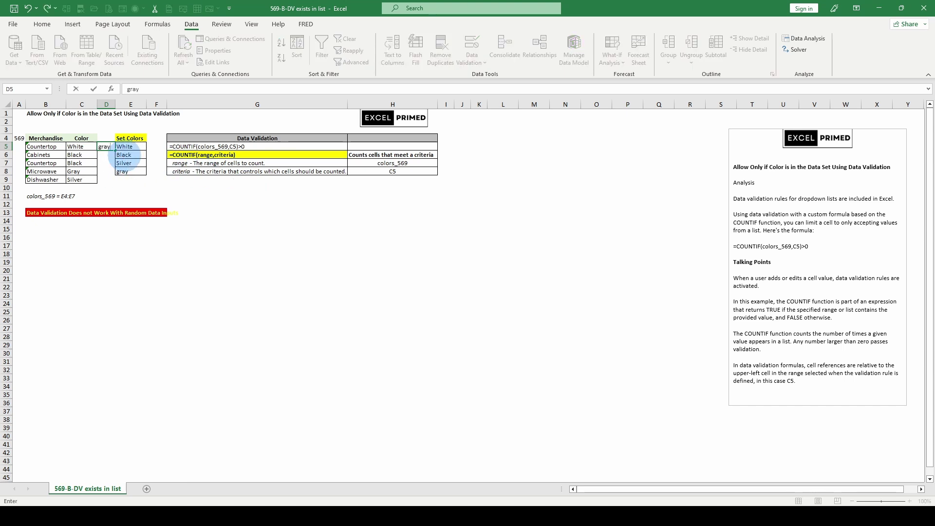
{"action": "key", "text": "Return"}
{"action": "key", "text": "Return"}
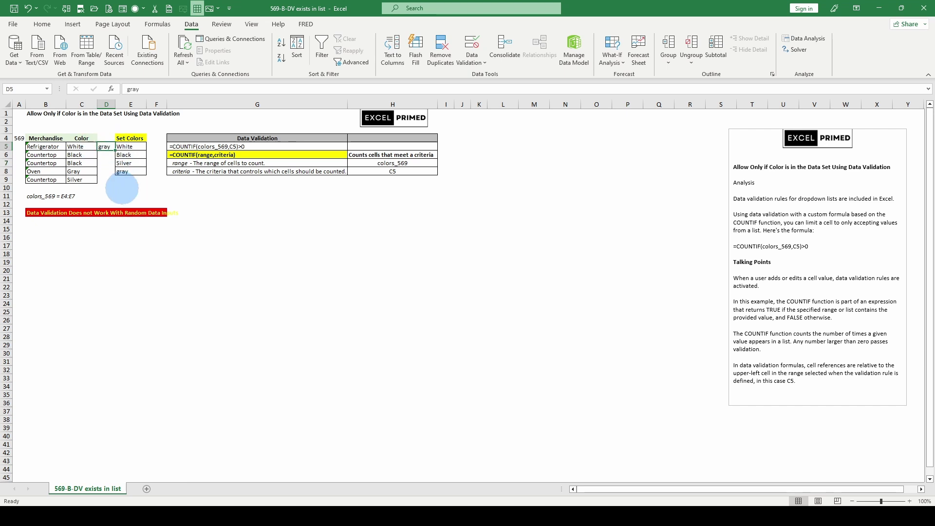
{"action": "type", "text": "G"}
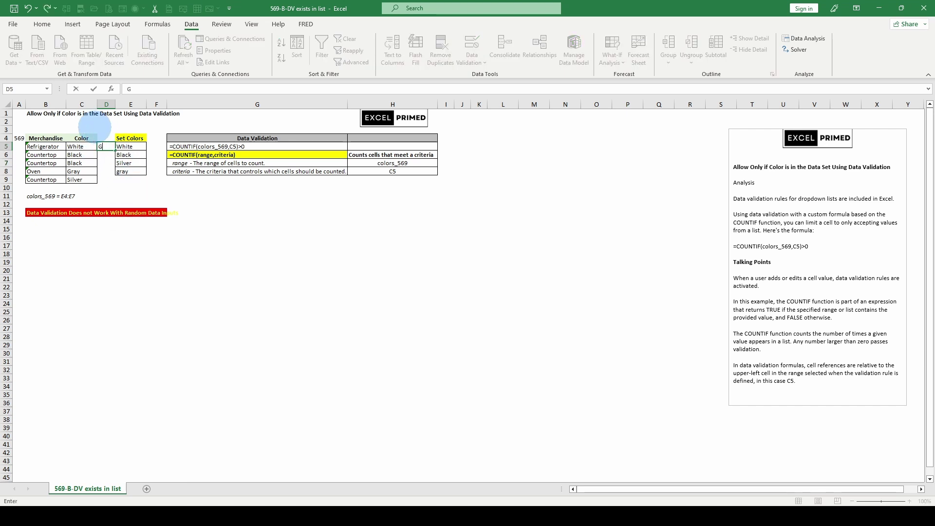
{"action": "type", "text": "RAY"}
{"action": "key", "text": "Return"}
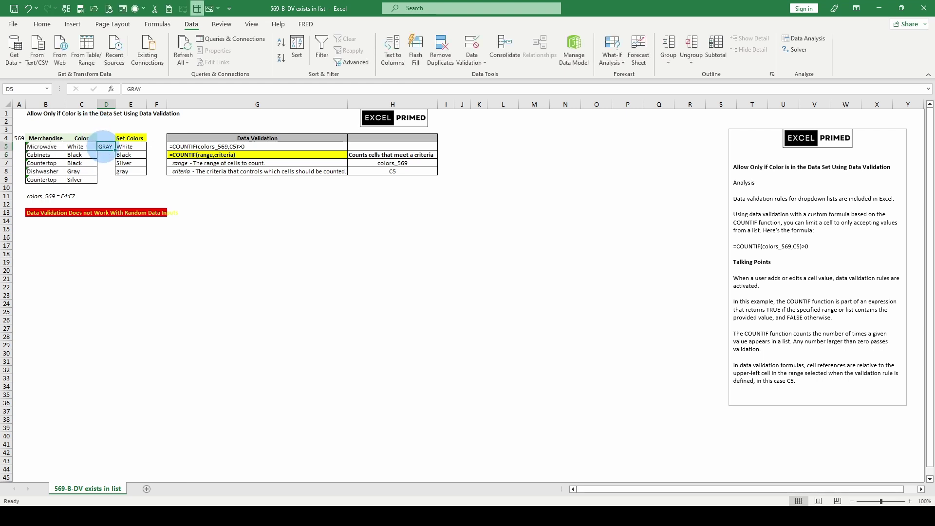
Step: Clear the data validation rules from D5:D9
{"action": "left_click", "coordinate": [109, 182]}
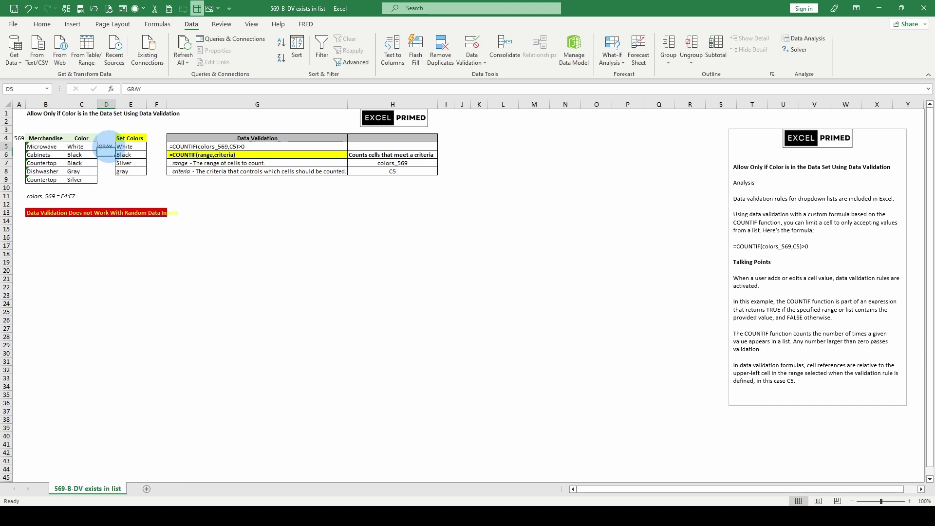
{"action": "left_click_drag", "start_coordinate": [106, 146], "coordinate": [106, 185]}
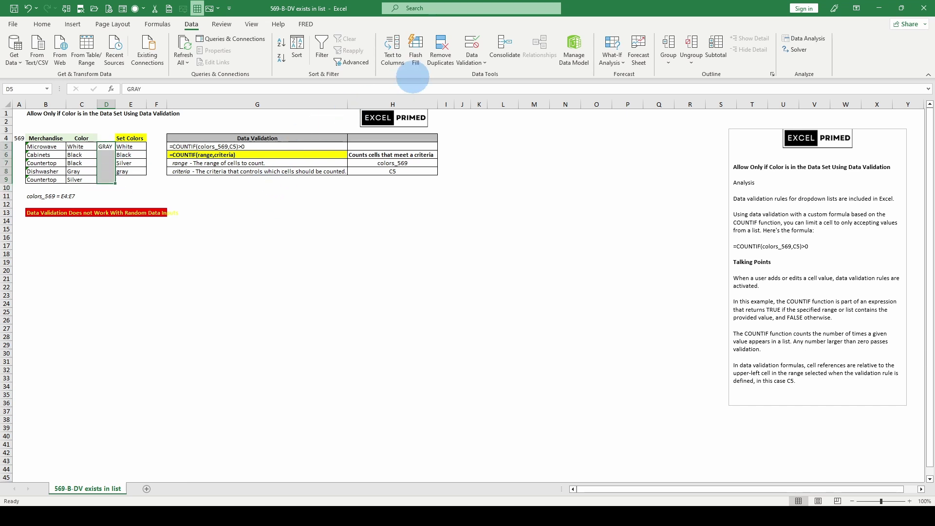
{"action": "left_click", "coordinate": [472, 59]}
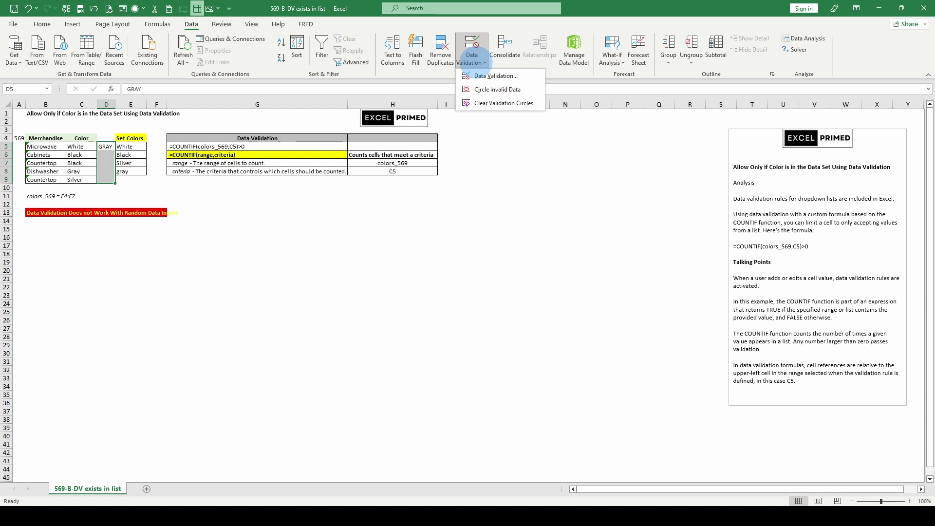
{"action": "left_click", "coordinate": [480, 76]}
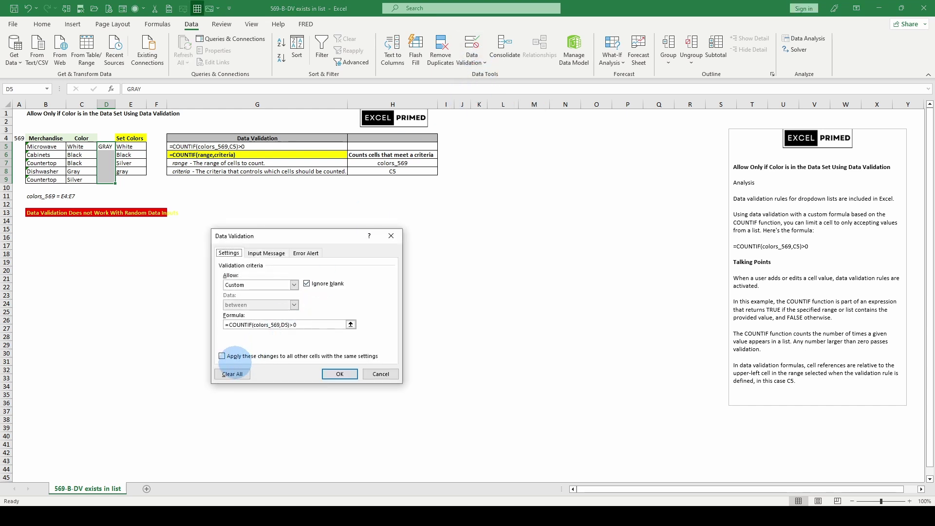
{"action": "left_click", "coordinate": [222, 356]}
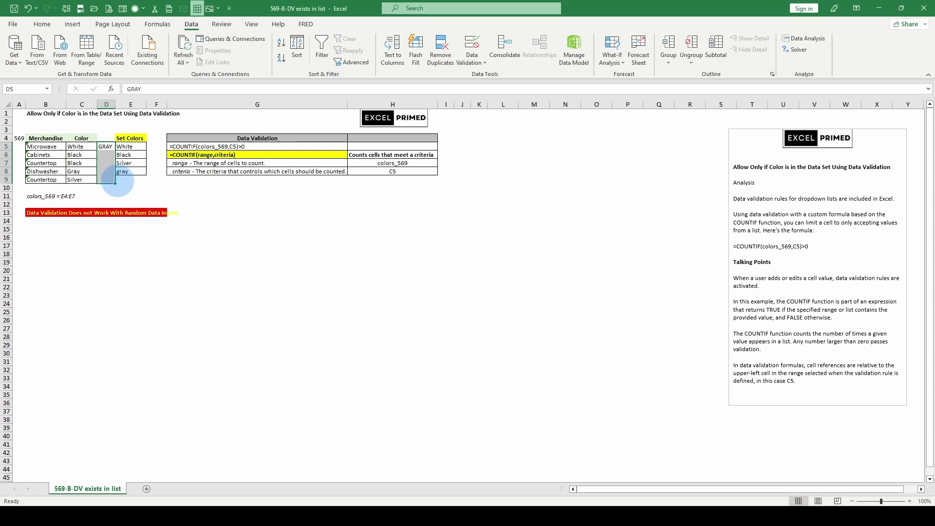
Step: Enter "red" in D6 to check that validation is removed, and clear the test entries from D5 and D6
{"action": "left_click", "coordinate": [102, 153]}
{"action": "type", "text": "red"}
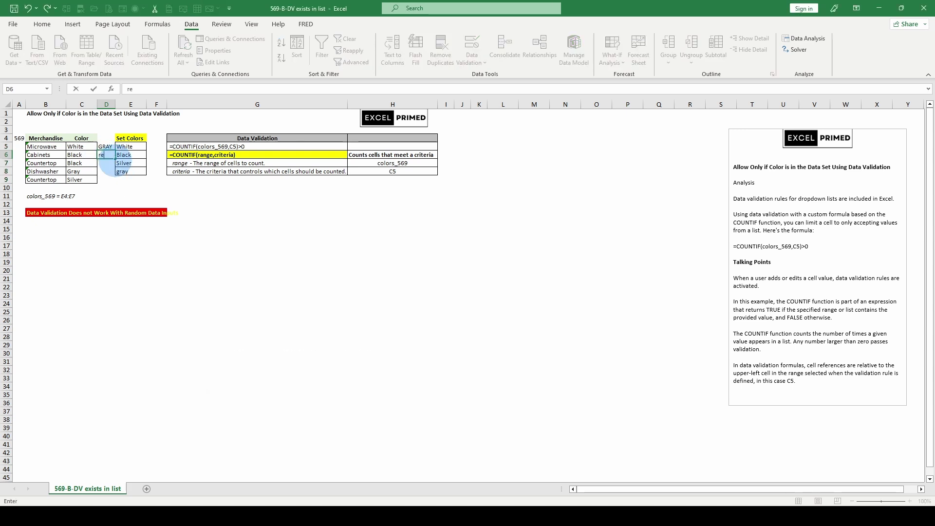
{"action": "key", "text": "Return"}
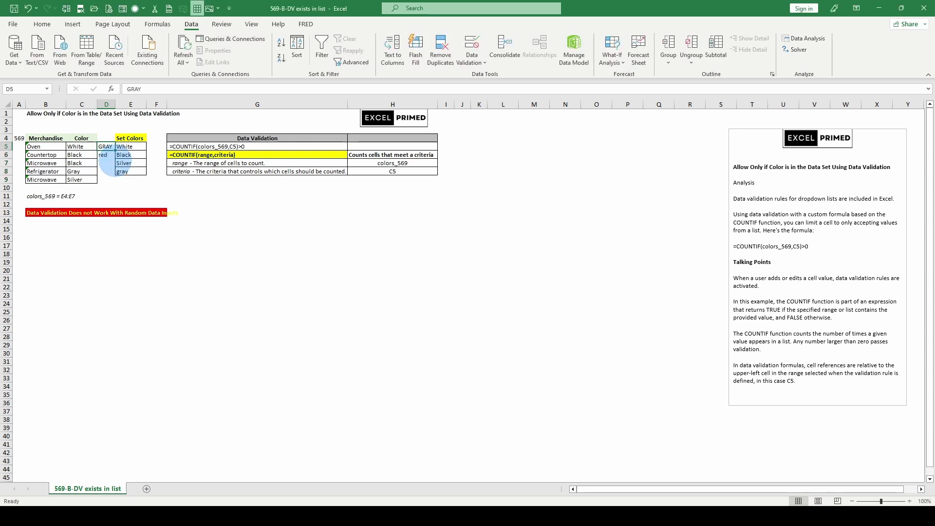
{"action": "key", "text": "Delete"}
{"action": "key", "text": "Down"}
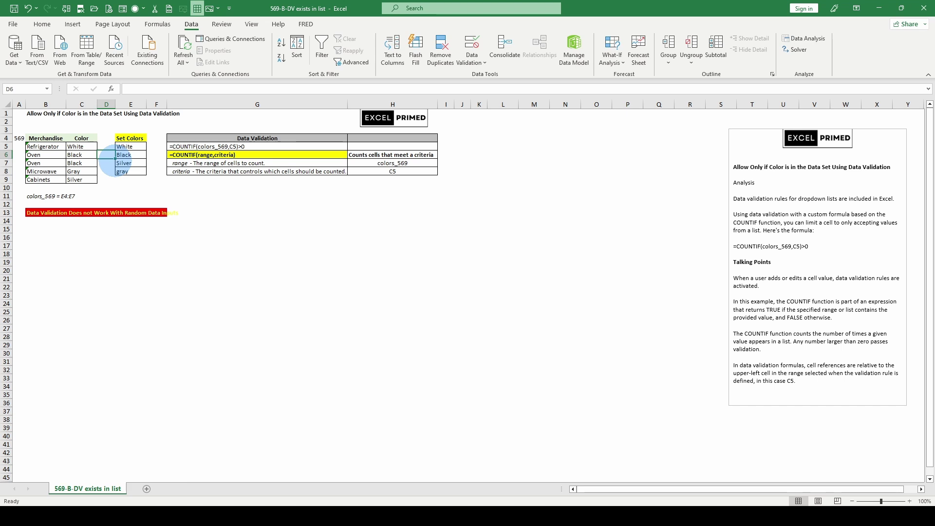
Step: Use Go To Special to locate all cells with data validation on the sheet, and deselect them
{"action": "scroll", "coordinate": [801, 54], "scroll_direction": "up", "scroll_amount": 4}
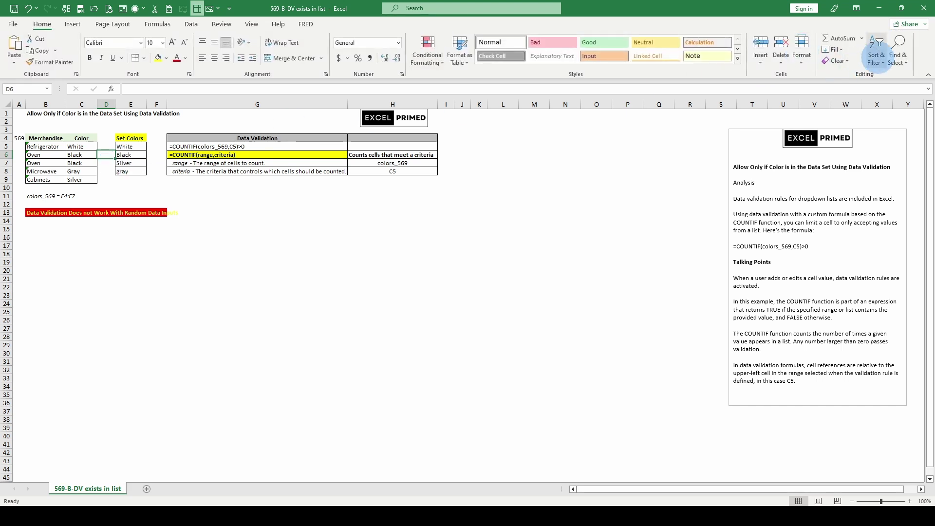
{"action": "left_click", "coordinate": [903, 62]}
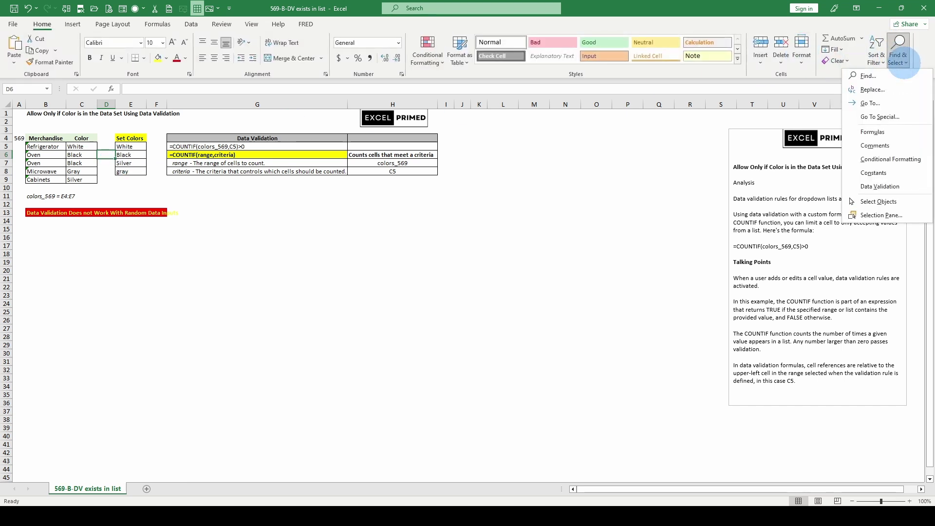
{"action": "left_click", "coordinate": [882, 117]}
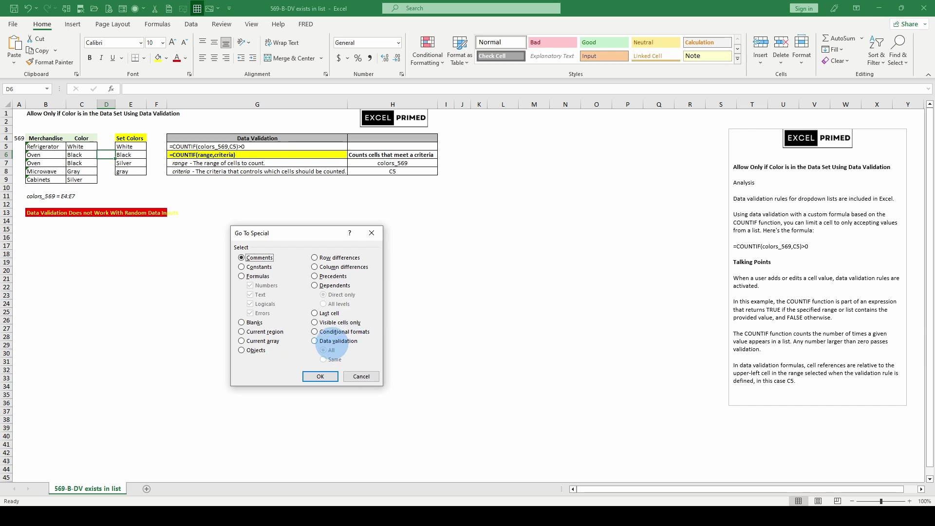
{"action": "left_click", "coordinate": [326, 341]}
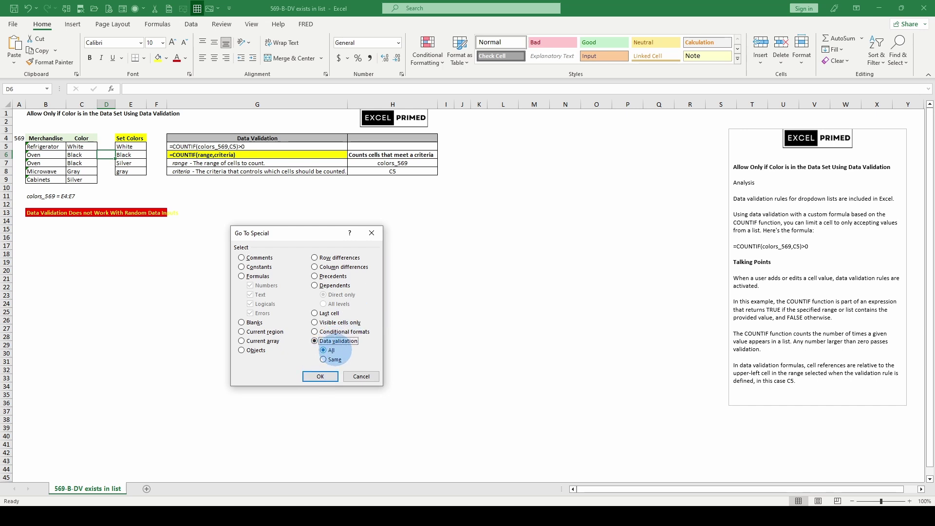
{"action": "left_click", "coordinate": [320, 376]}
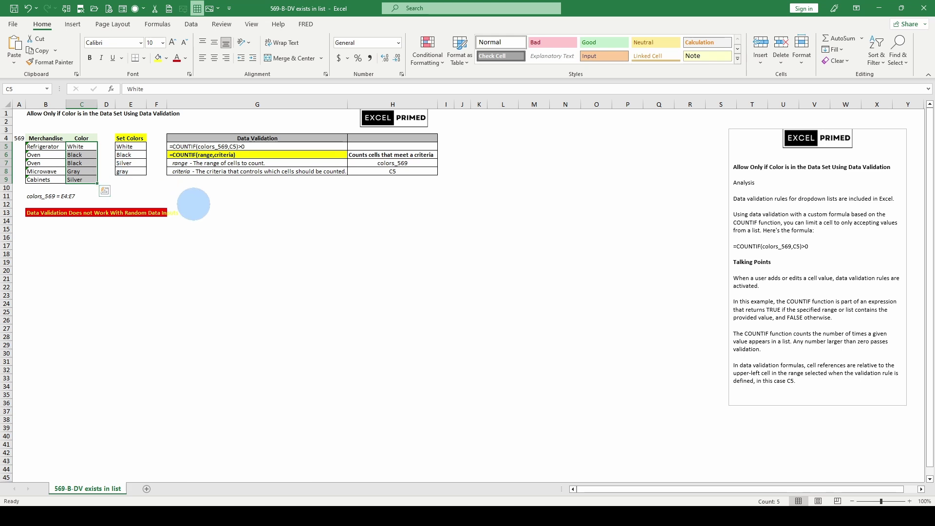
{"action": "left_click", "coordinate": [243, 214]}
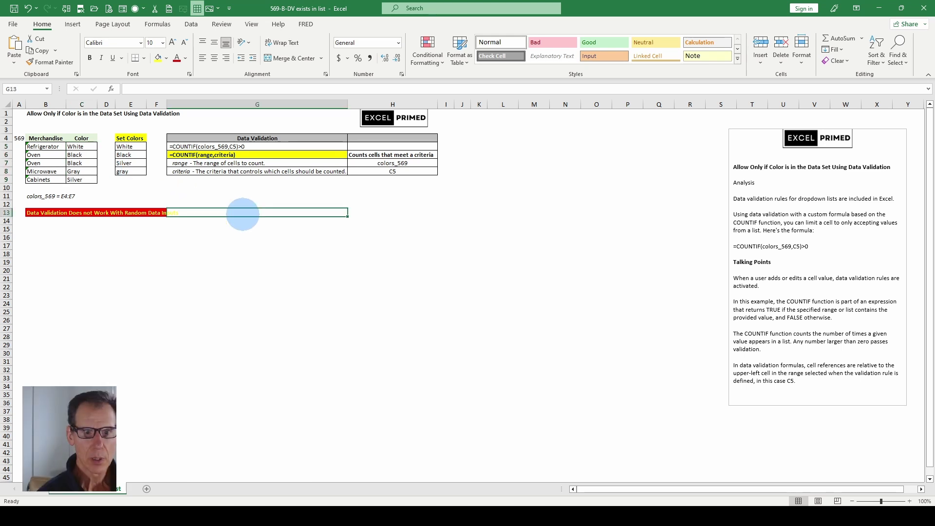